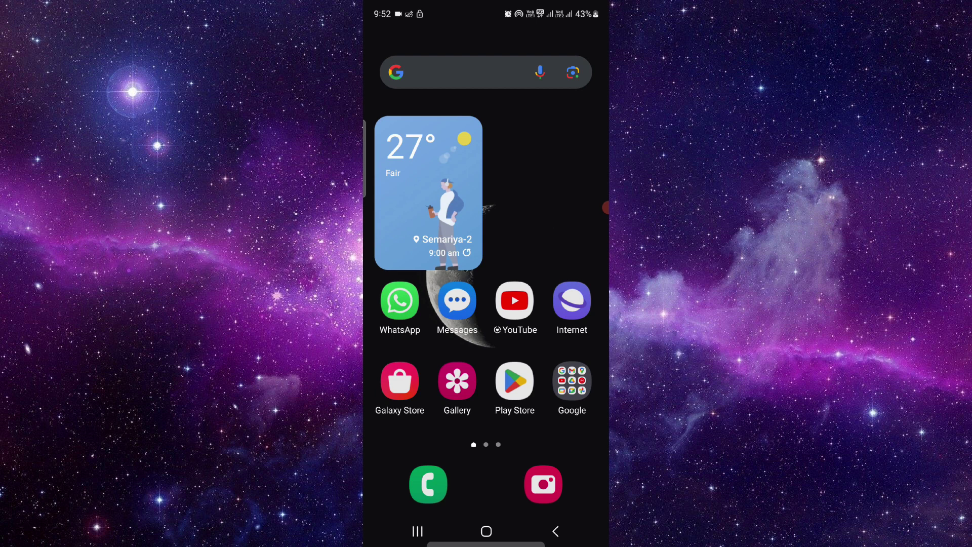
Find Sporting Life in the app drawer, view its shortcut options, then return home
left_click_drag(487, 426, 486, 190)
left_click(471, 39)
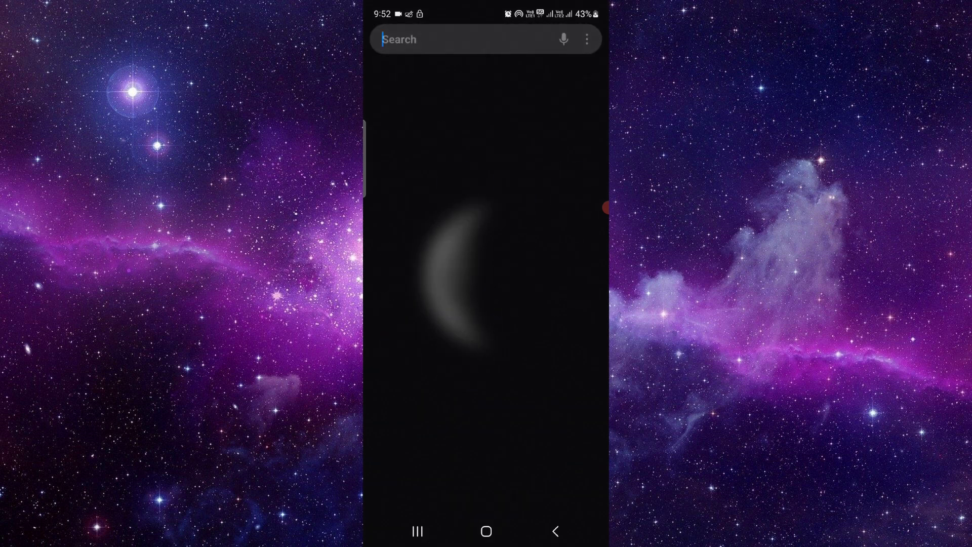
type("pla")
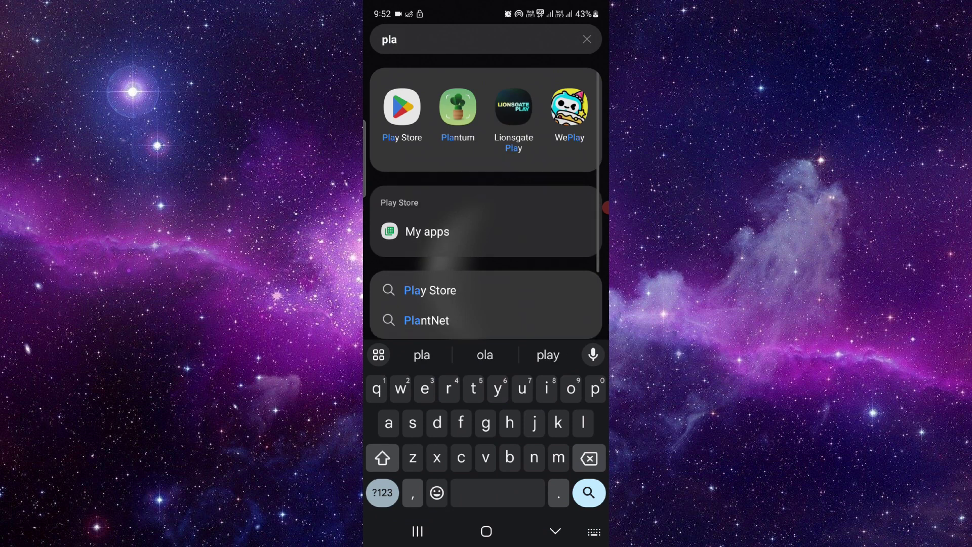
left_click(556, 531)
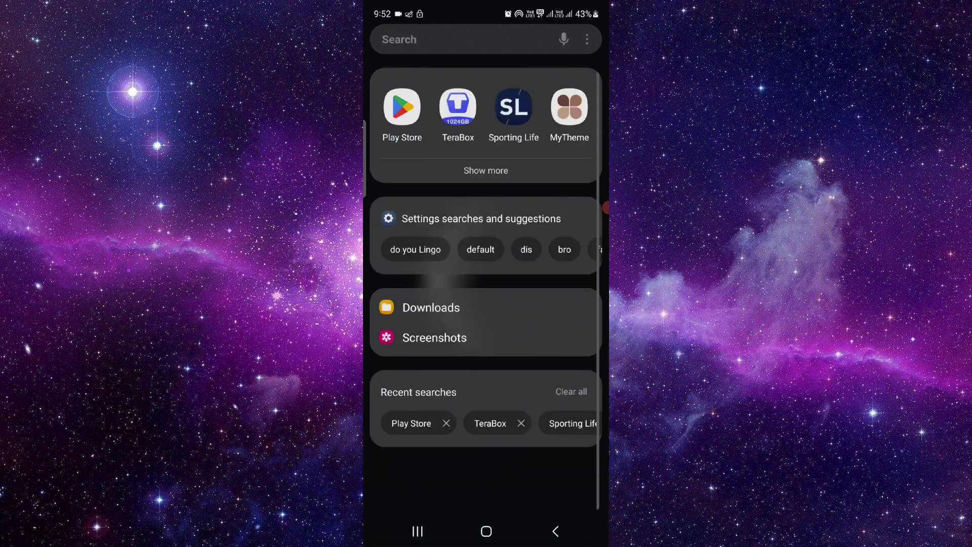
left_click(471, 40)
type("a")
key("BackSpace")
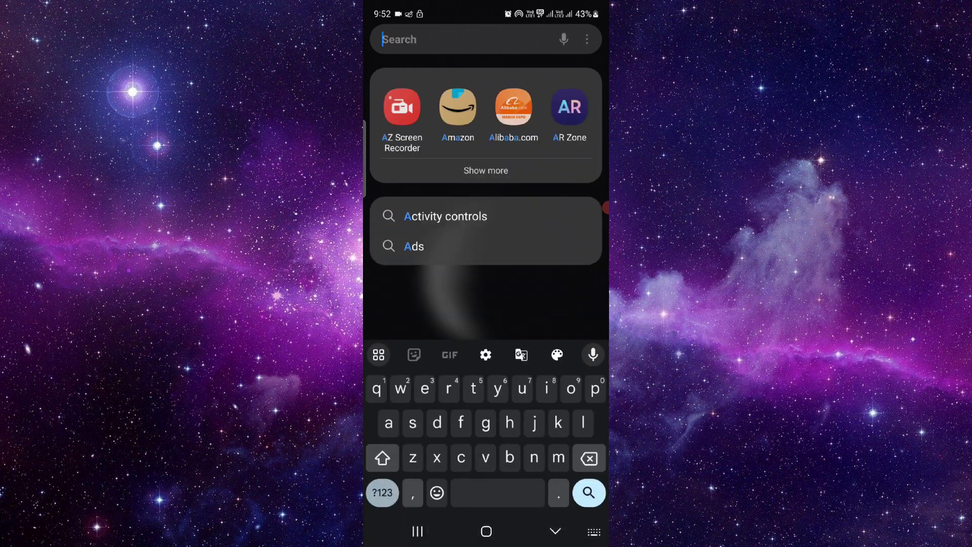
type("spo")
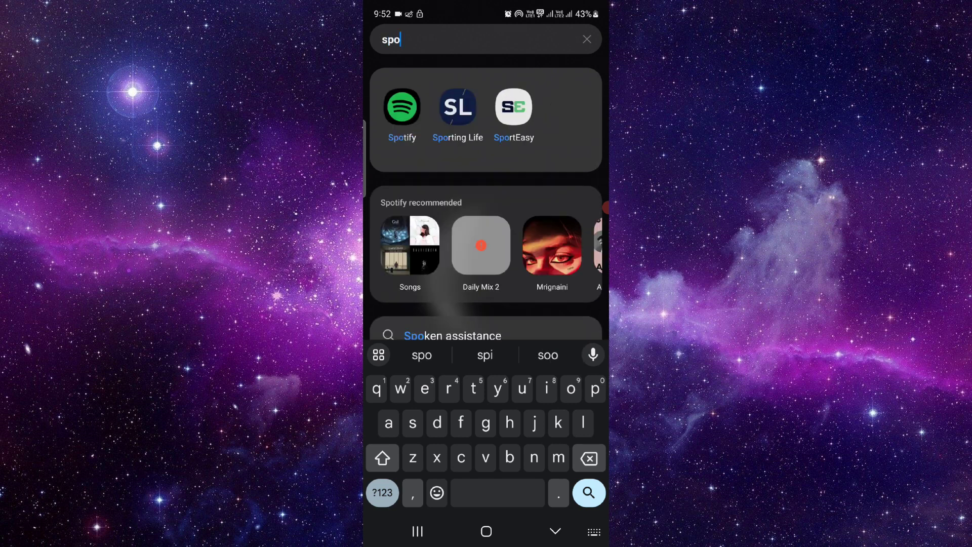
left_click(458, 114)
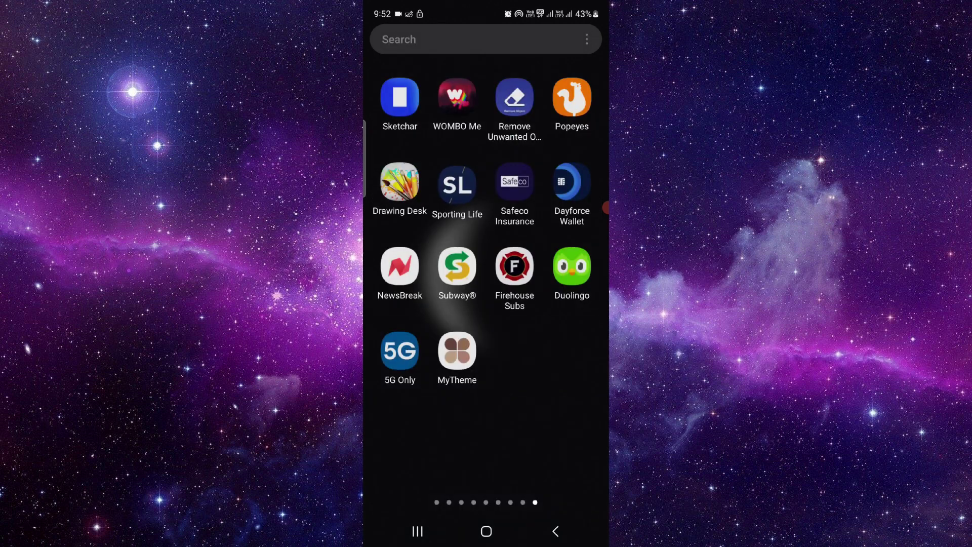
left_click(458, 183)
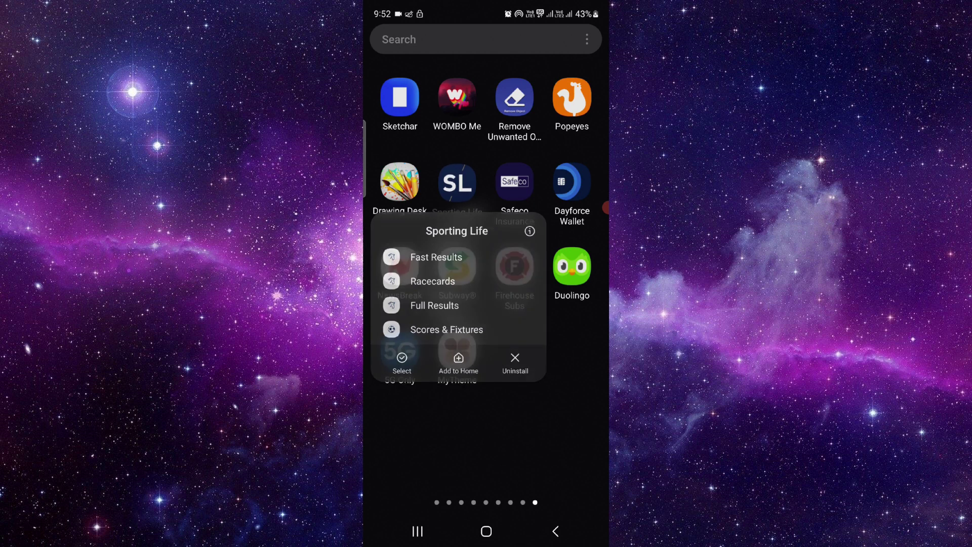
left_click(486, 440)
key("Home")
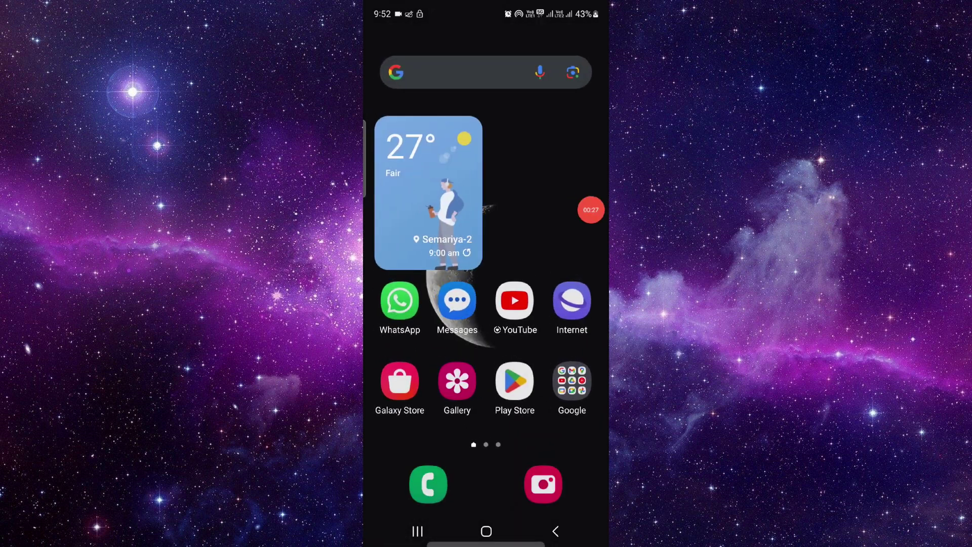
Launch Google Play Store and open Payments & subscriptions from the account menu
left_click(515, 381)
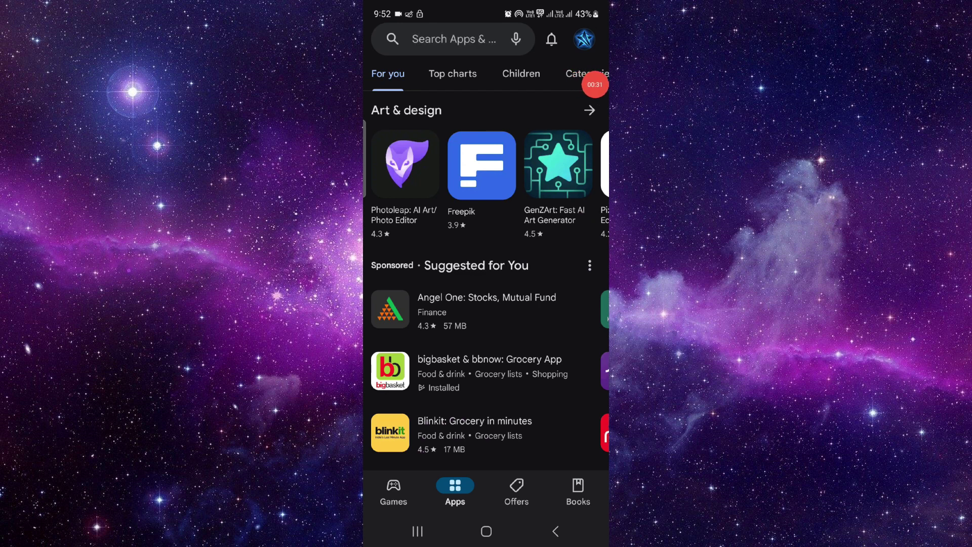
left_click(585, 40)
left_click(490, 281)
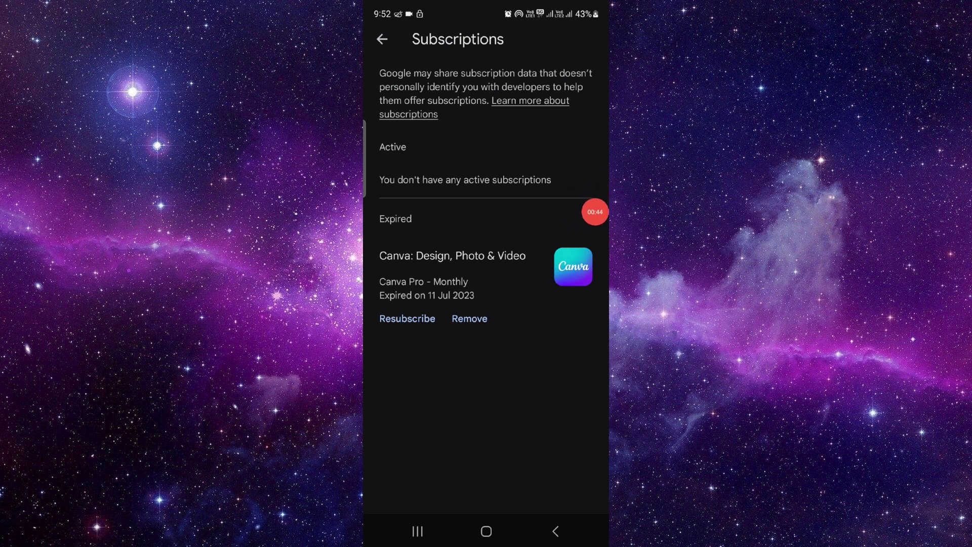
Clear all recent apps, including Play Store, to land back on the home screen
left_click(417, 531)
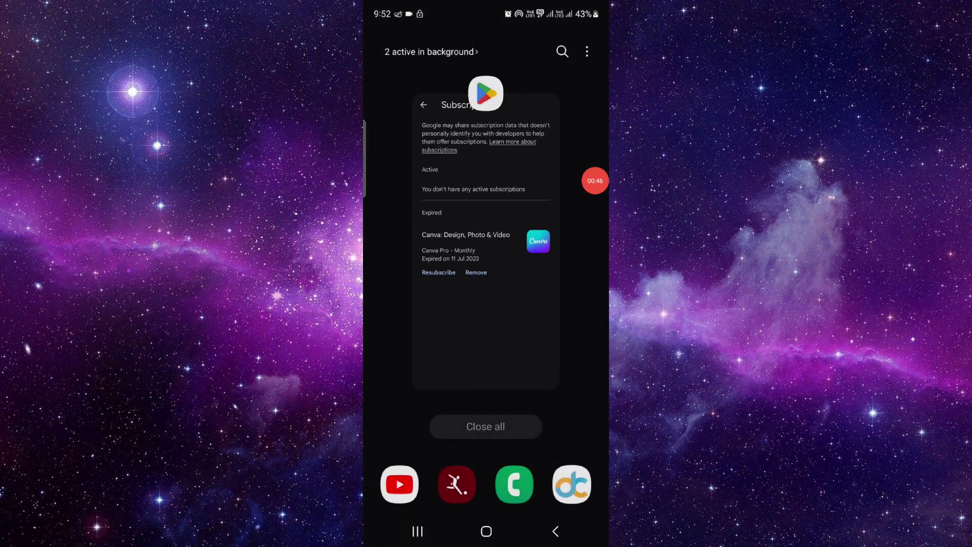
left_click(485, 426)
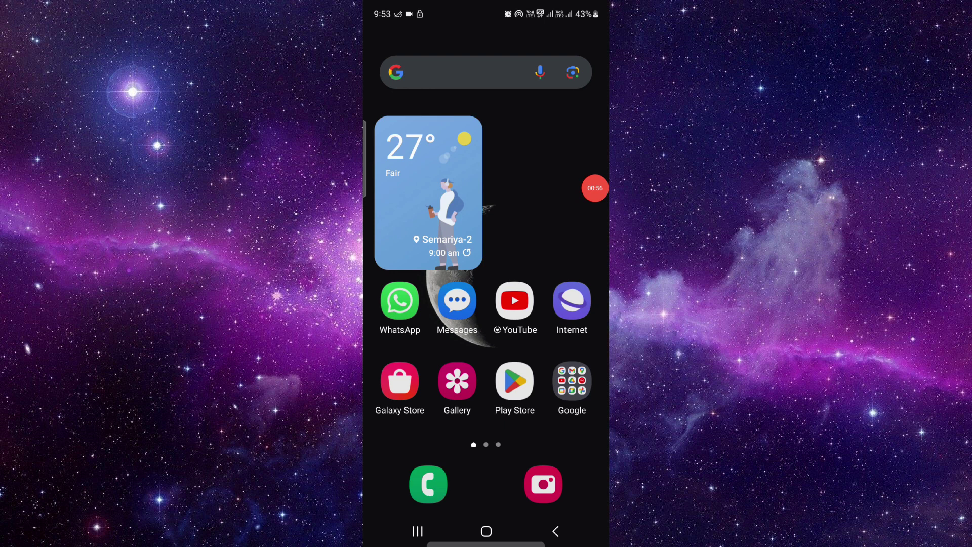
left_click(600, 189)
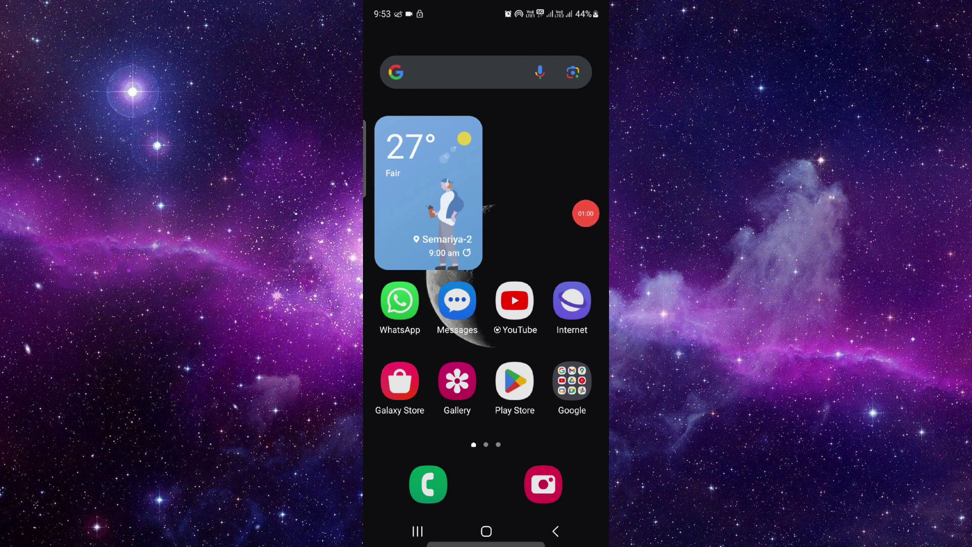